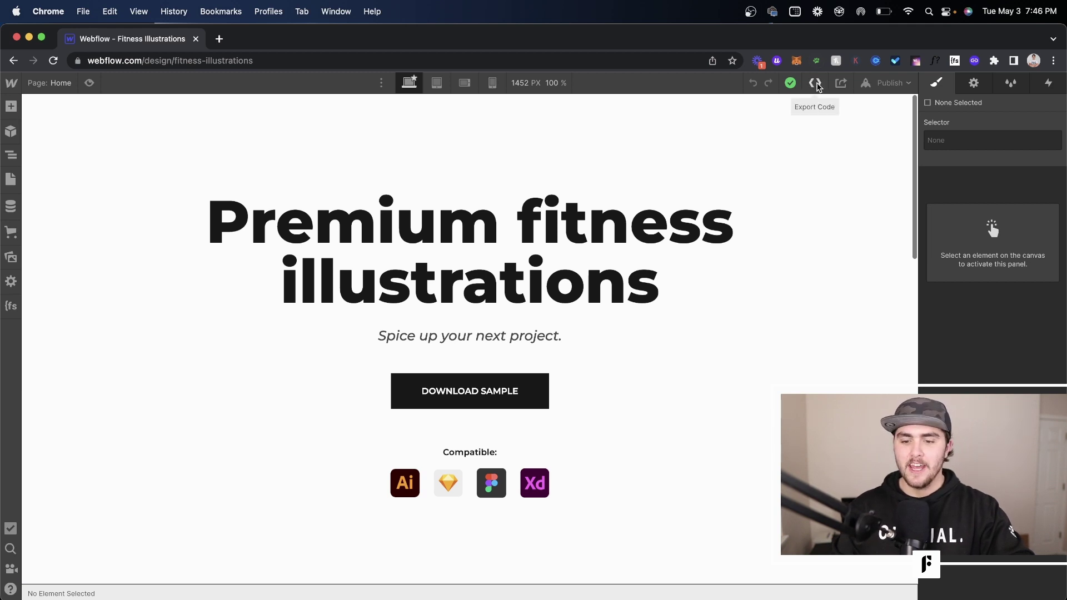
Export the site code, review the HTML, CSS, JS and Assets tabs, and download the fitness-illustrations ZIP.
click(816, 83)
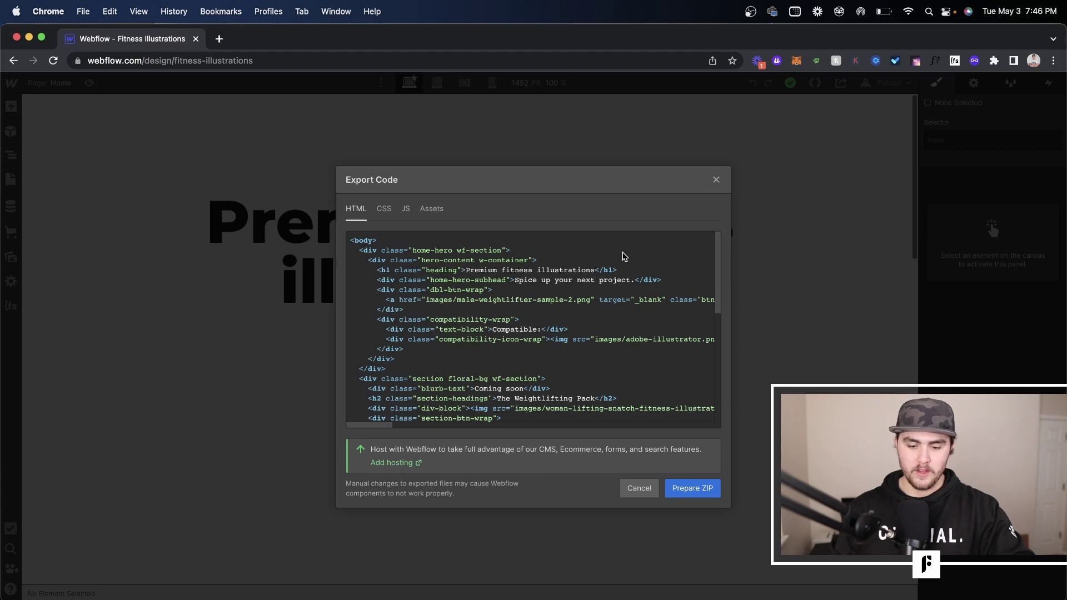
click(384, 211)
click(405, 210)
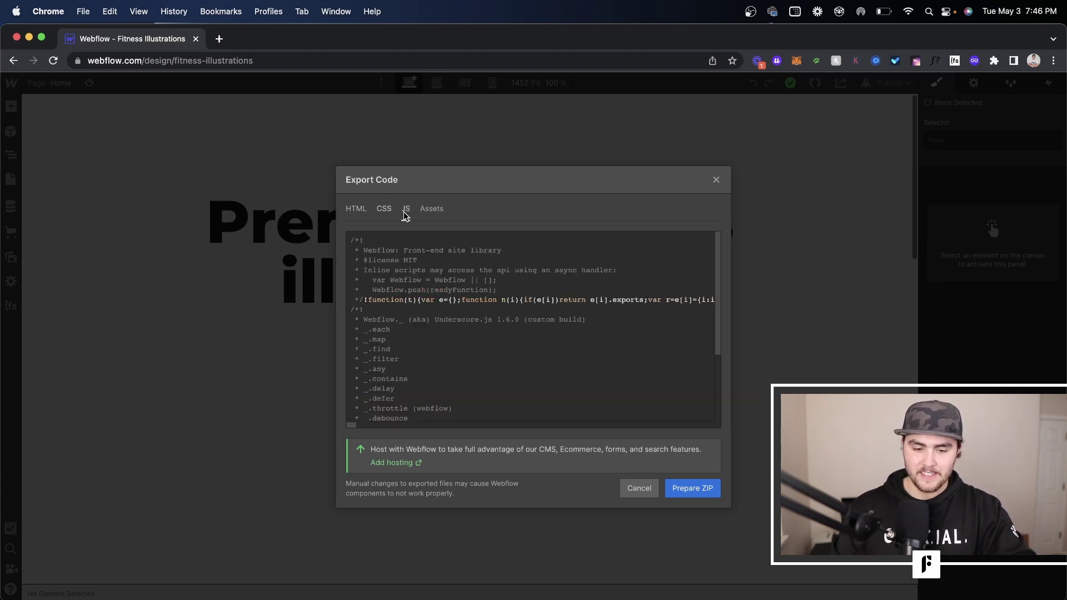
click(435, 215)
click(357, 213)
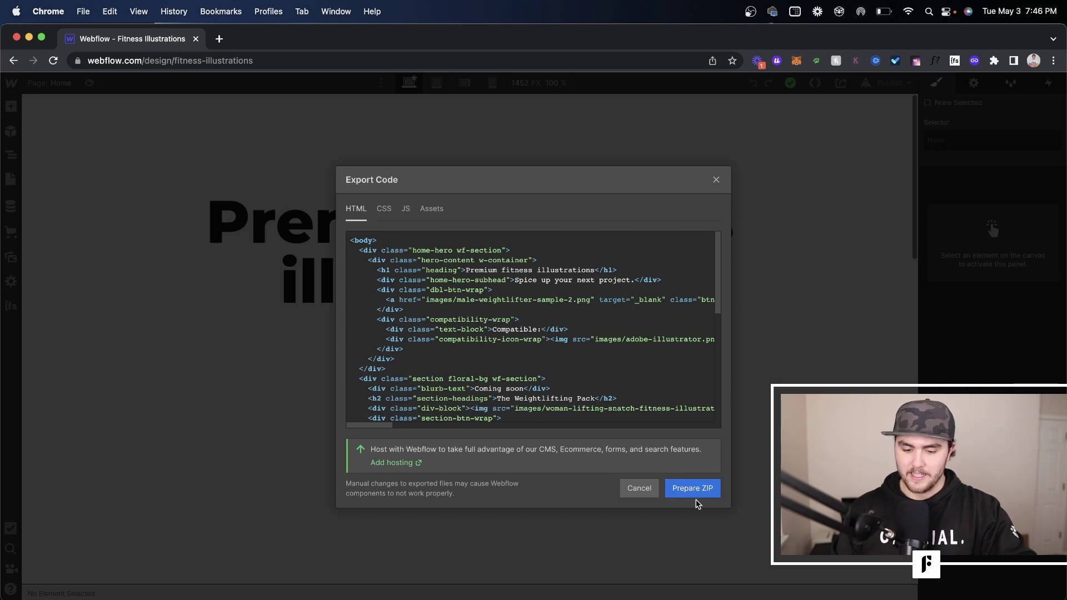
click(699, 496)
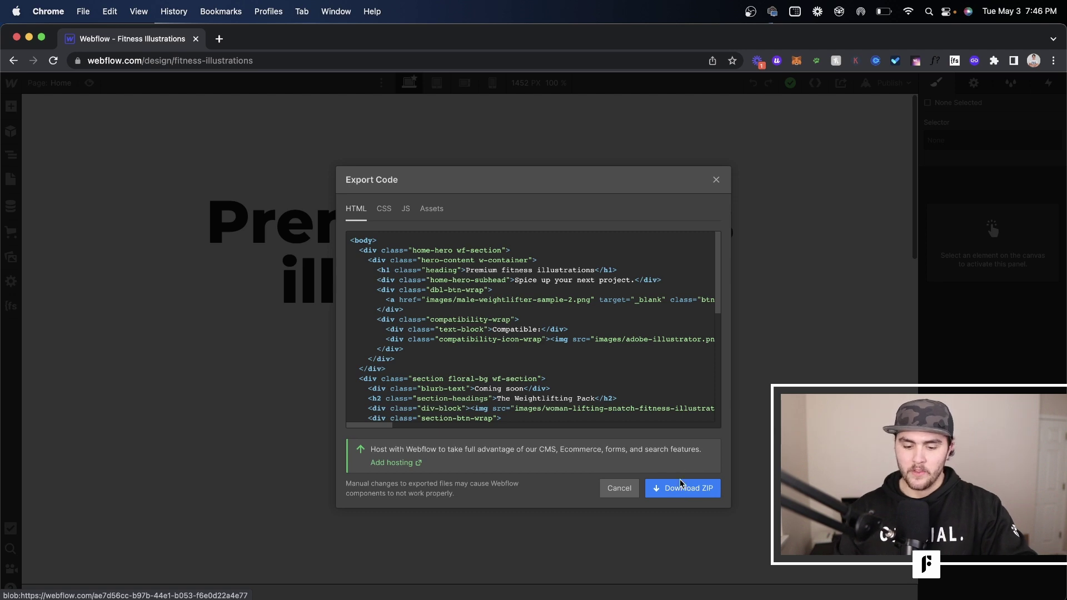
click(691, 488)
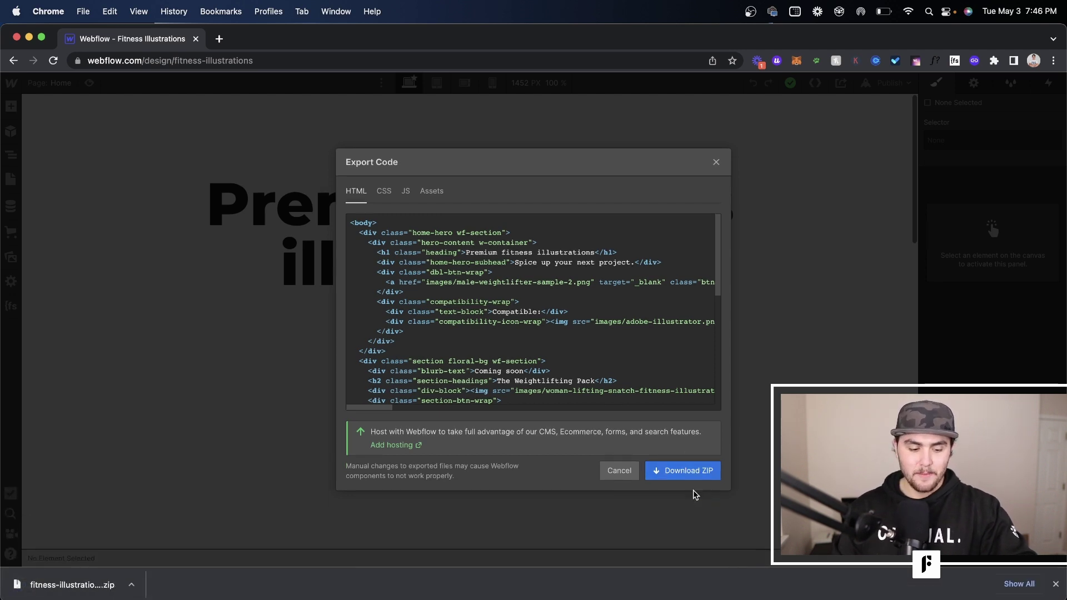
Extract the ZIP and check the css, images, js, index.html and links.html inside fitness-illustrations.webflow, then return to Chrome.
click(58, 587)
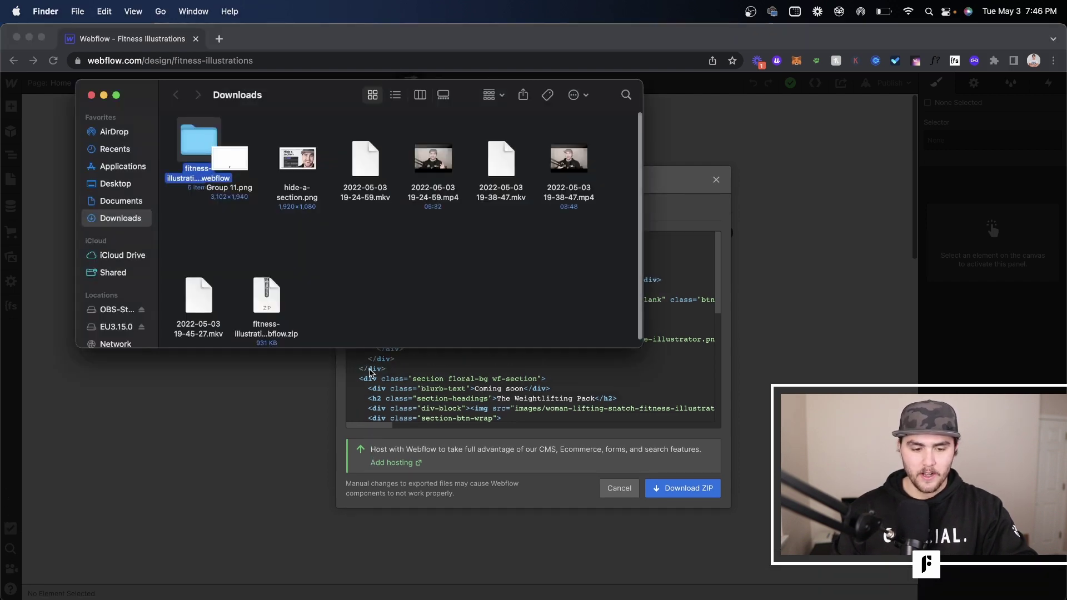
double_click(195, 153)
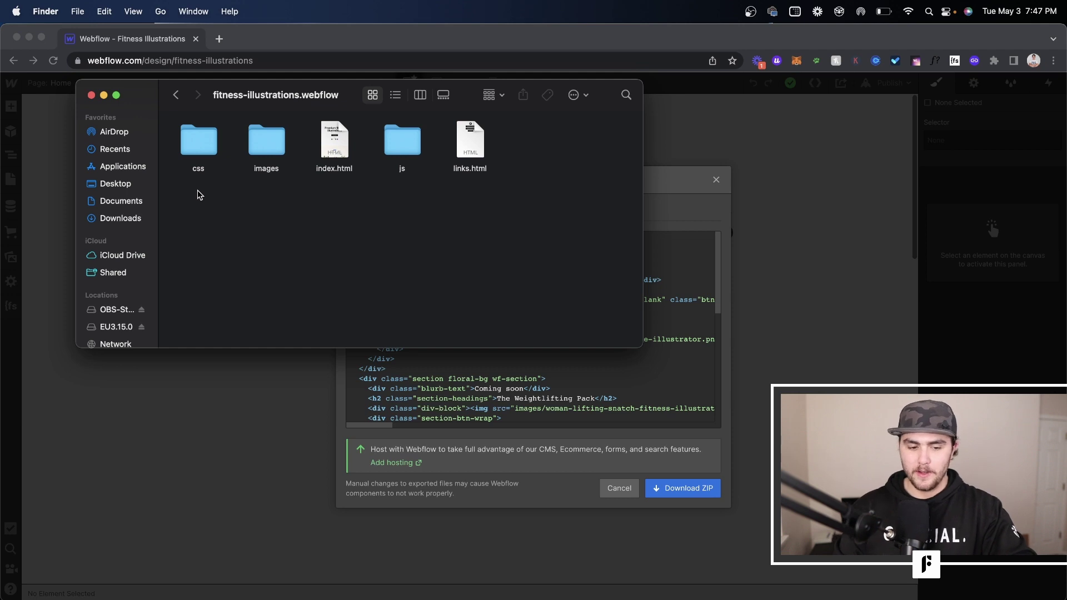
click(202, 153)
click(265, 148)
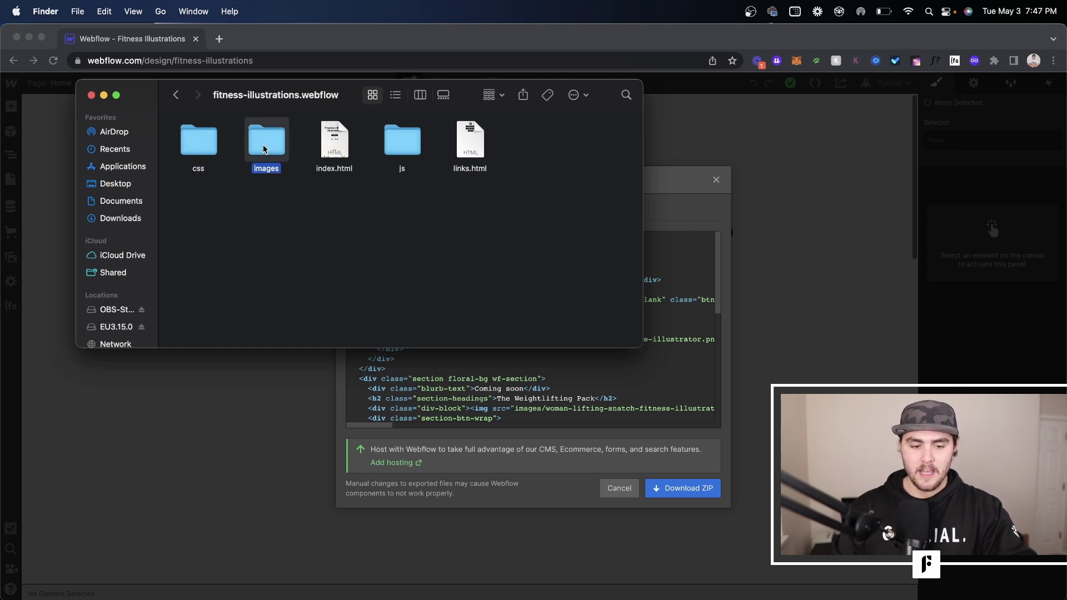
click(335, 147)
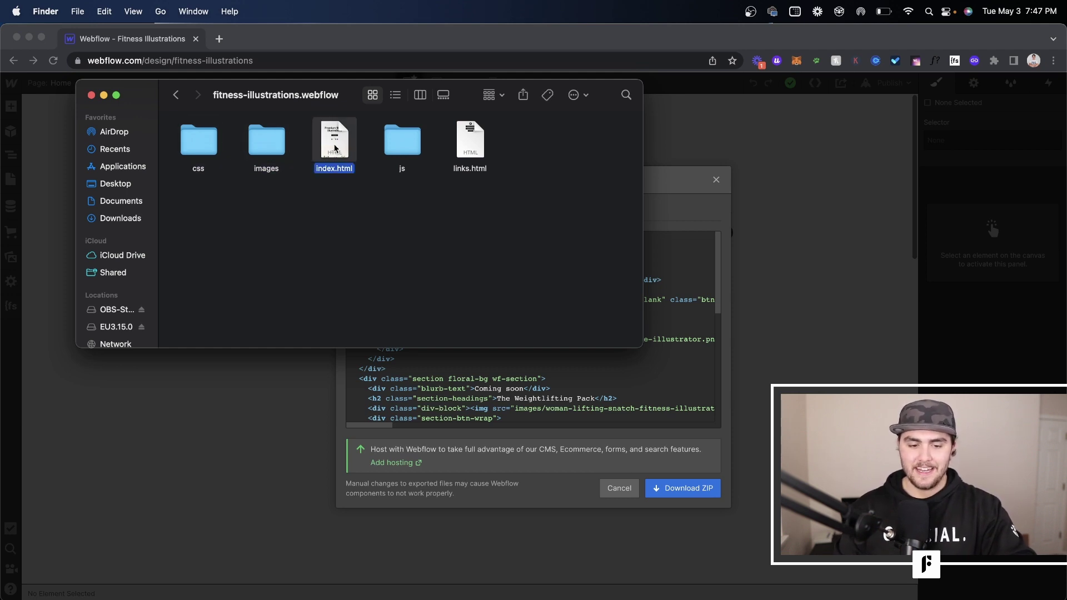
click(414, 155)
click(483, 158)
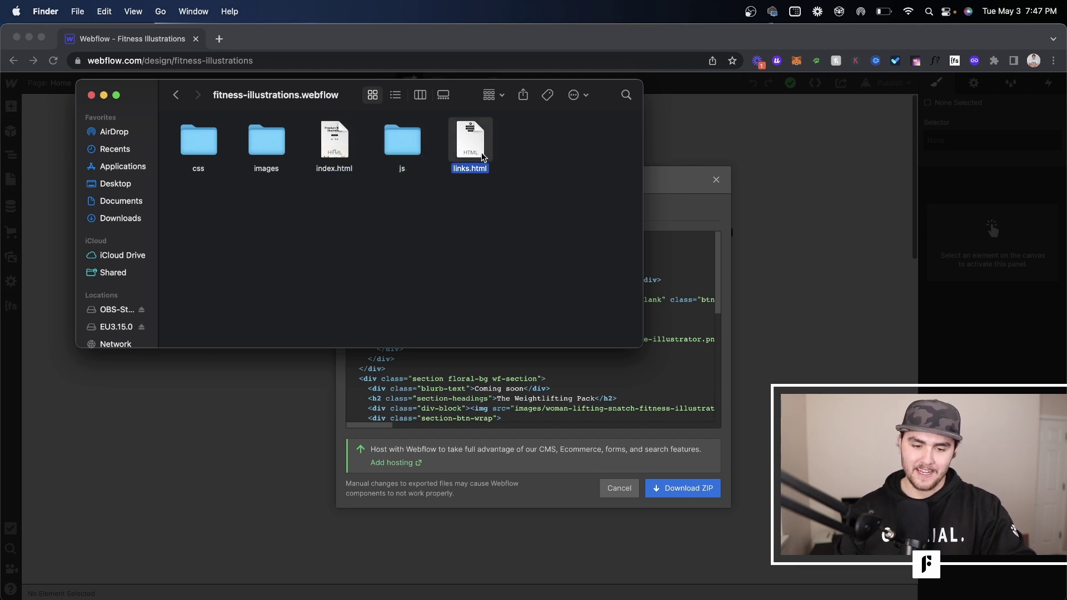
click(494, 125)
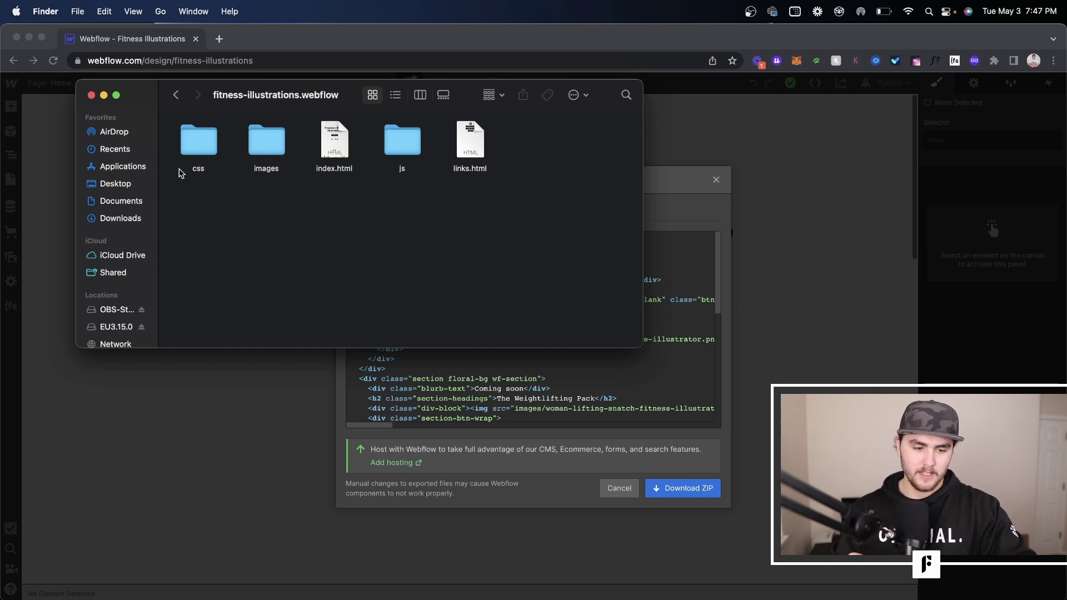
click(177, 99)
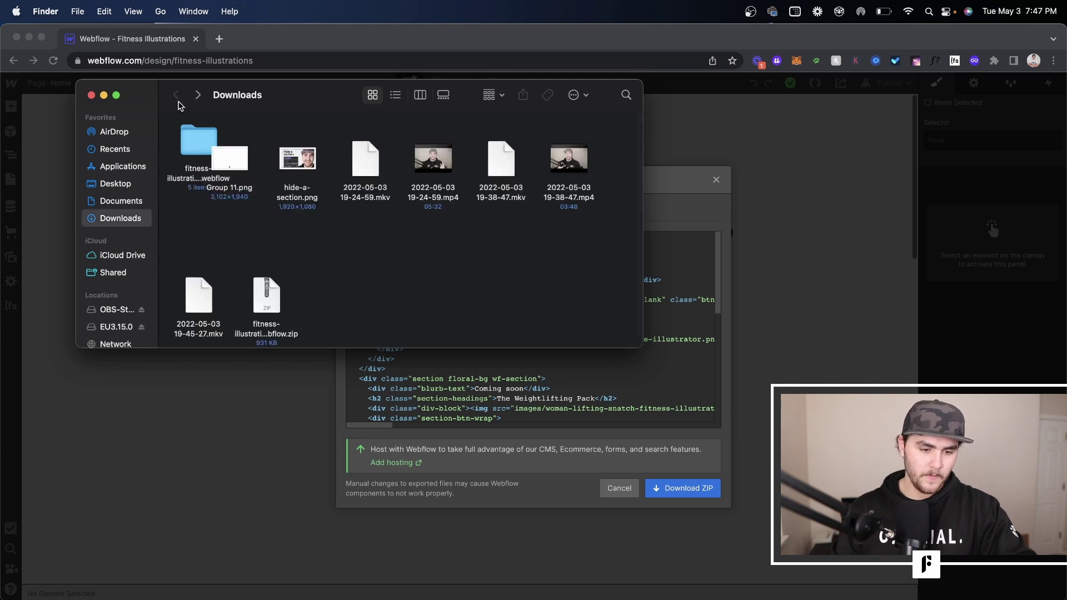
click(281, 37)
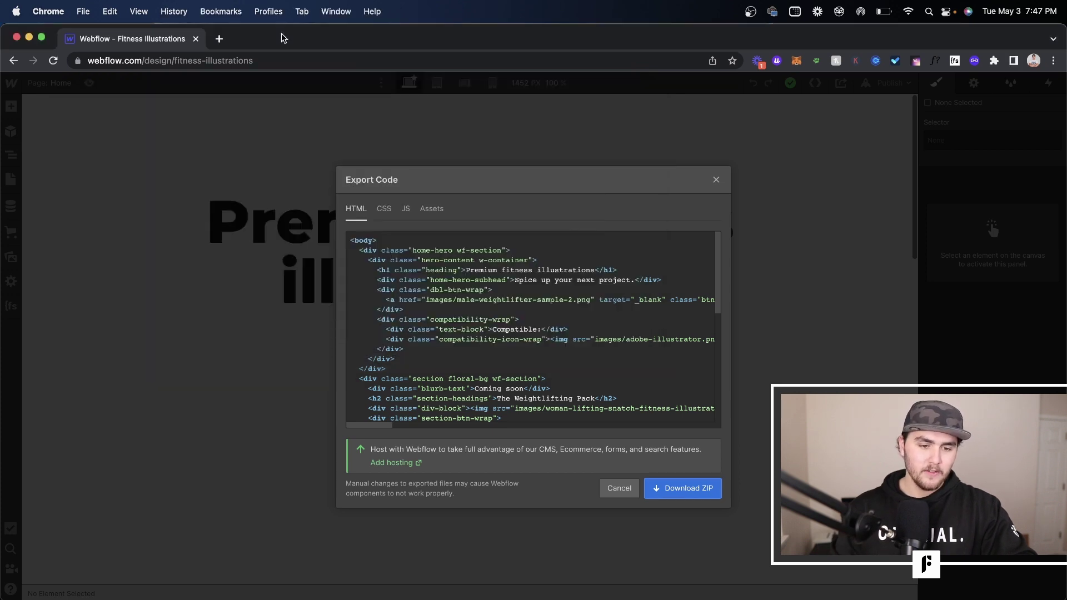
Open netlify.com in a new tab, log in, and bring up the add-new-site options on the Sites page.
click(219, 38)
text(netlify.com)
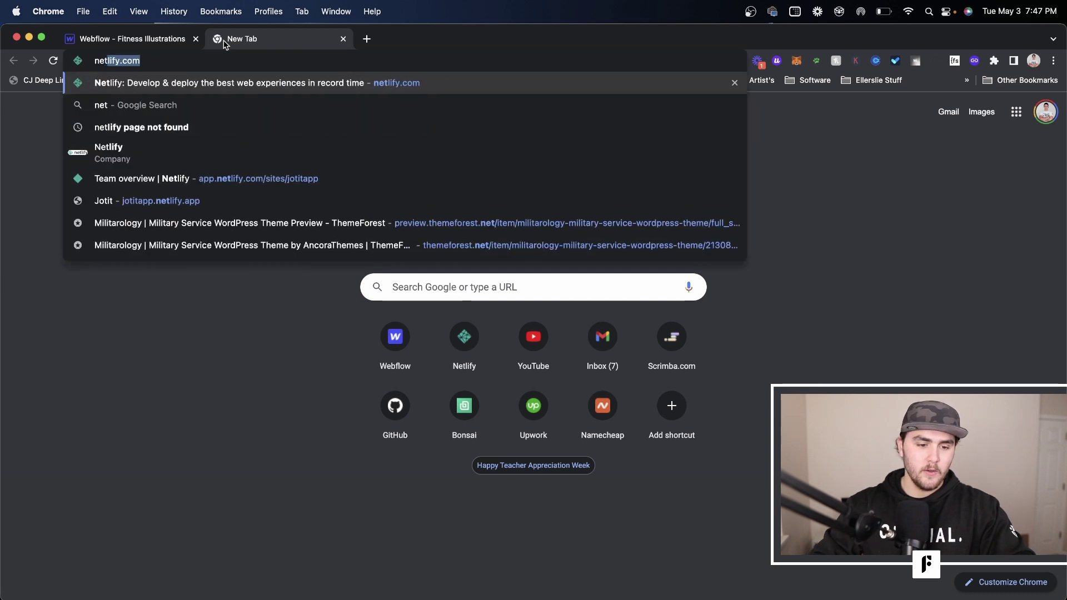
key(Return)
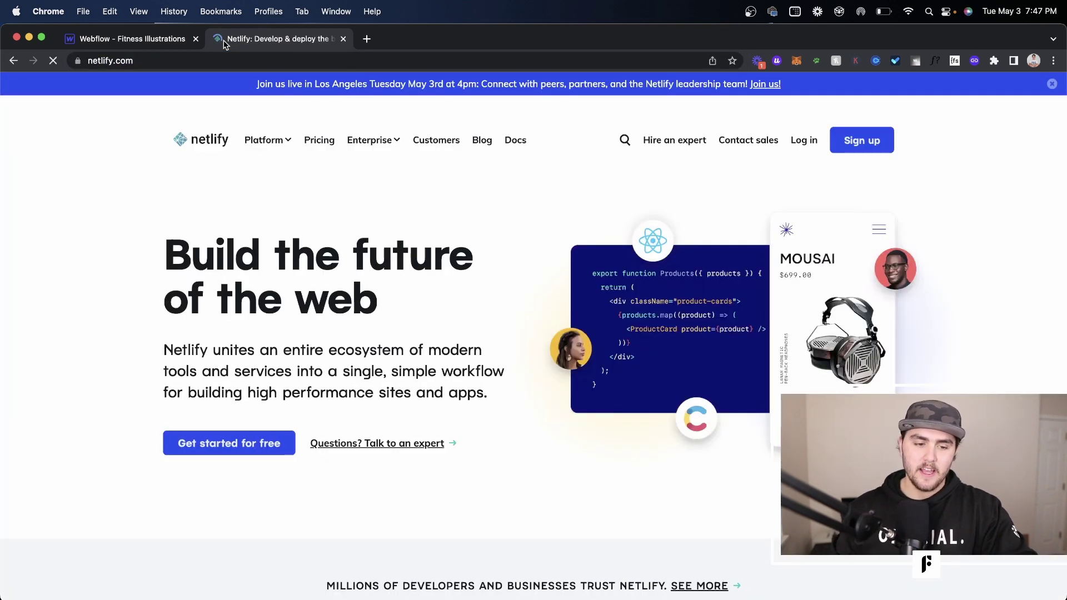
click(805, 140)
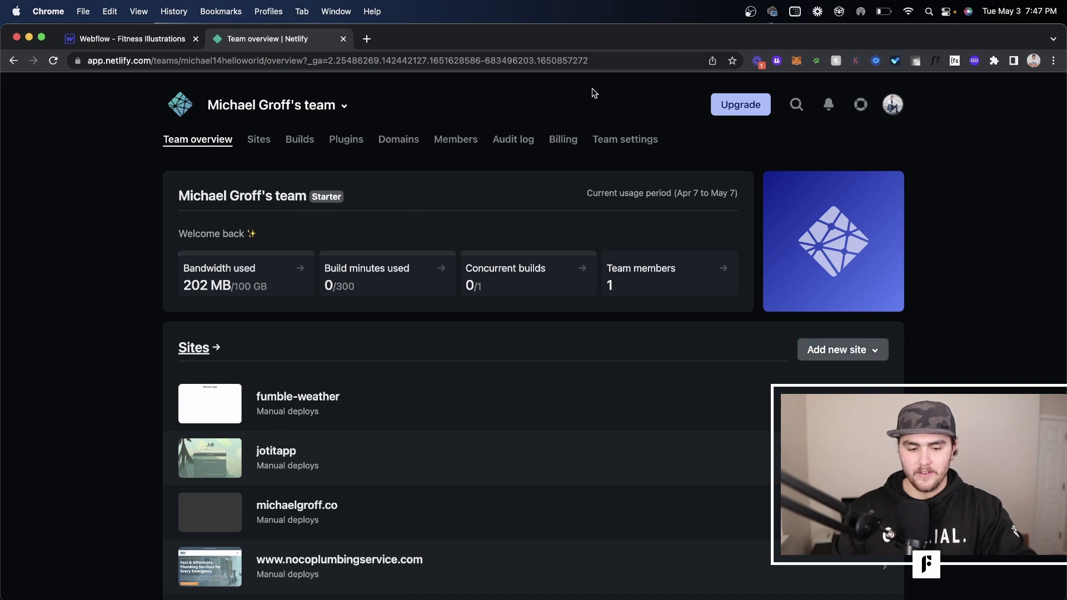
click(256, 139)
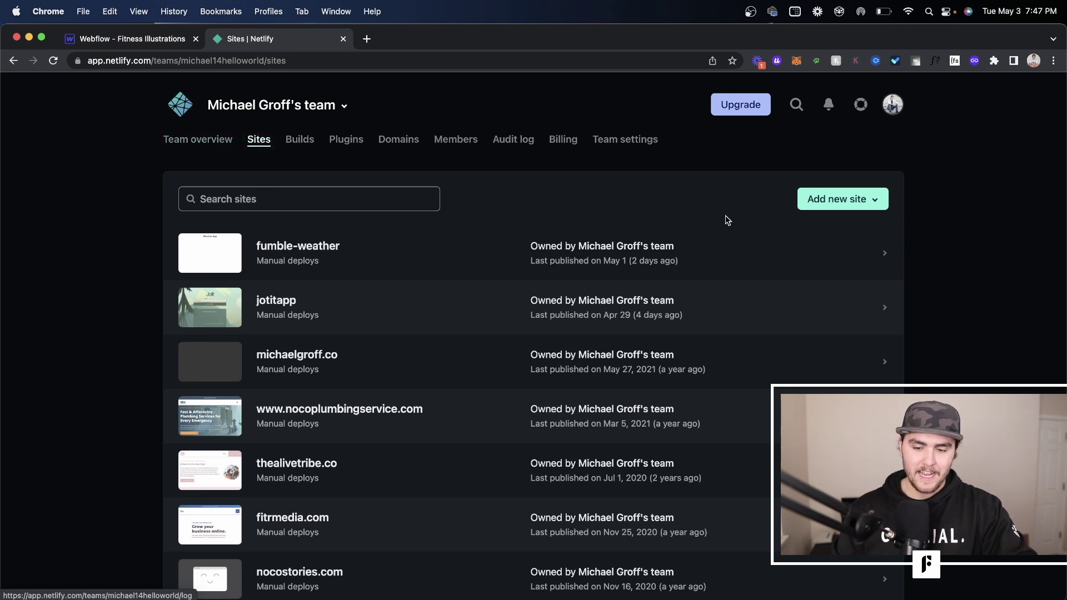
click(842, 203)
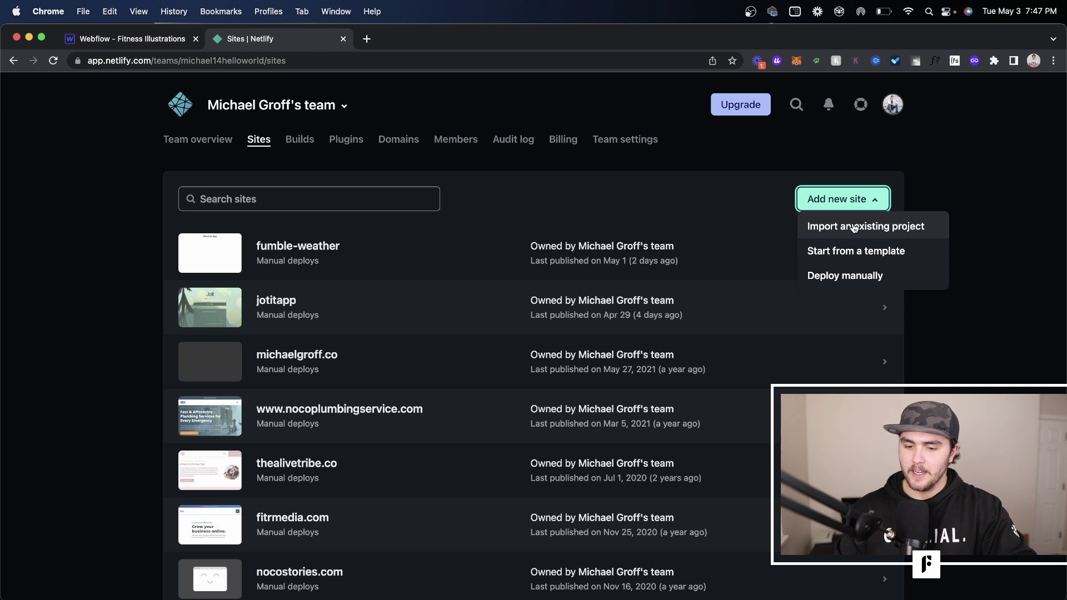
Choose manual deploy and drop the fitness-illustrations ZIP from Finder's Downloads onto the Netlify Drop circle.
click(856, 281)
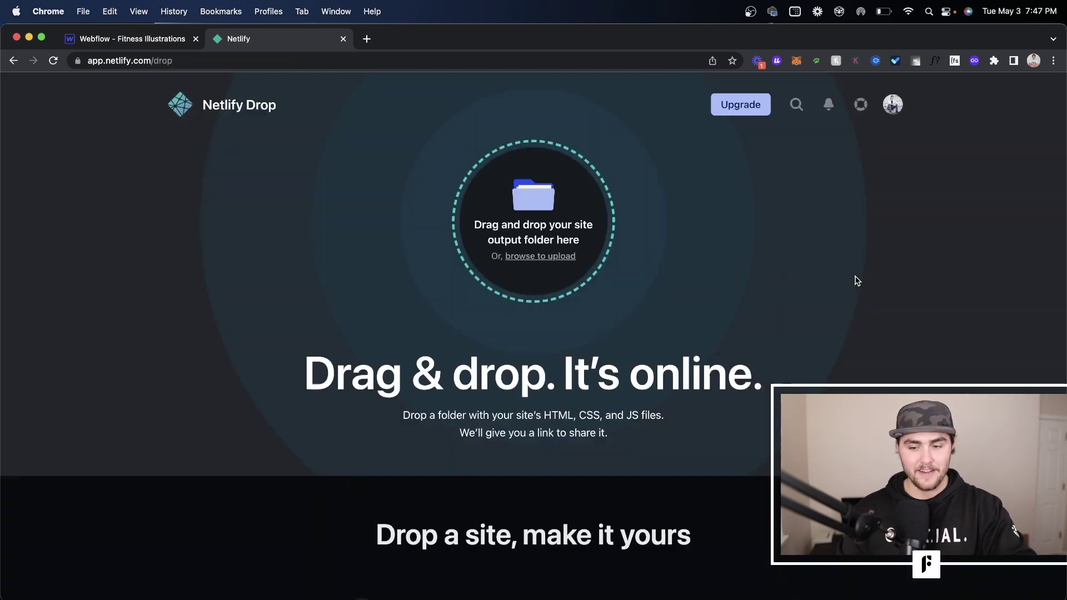
key(super+Tab)
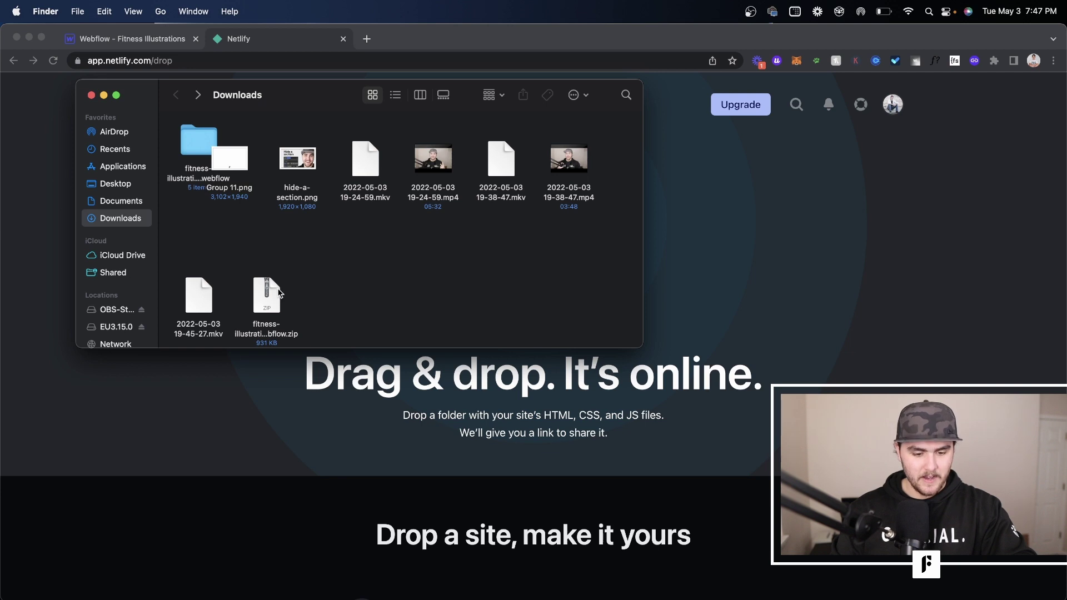
drag(279, 293, 703, 210)
key(super+Tab)
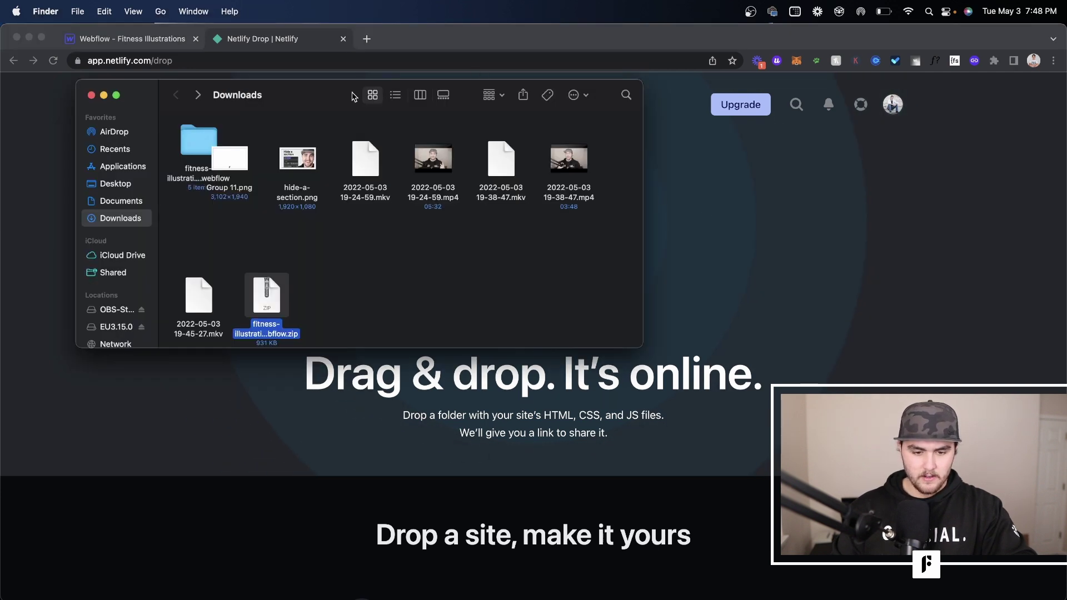
drag(353, 97, 572, 389)
drag(487, 581, 572, 194)
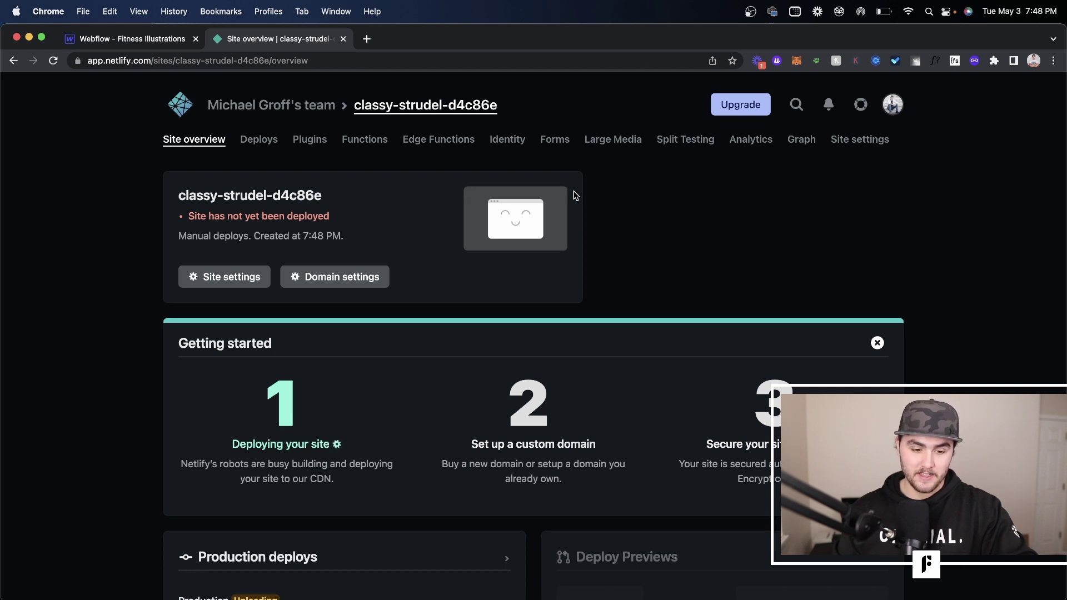
Reload the overview to confirm the deploy and view the live classy-strudel-d4c86e.netlify.app site.
key(super+r)
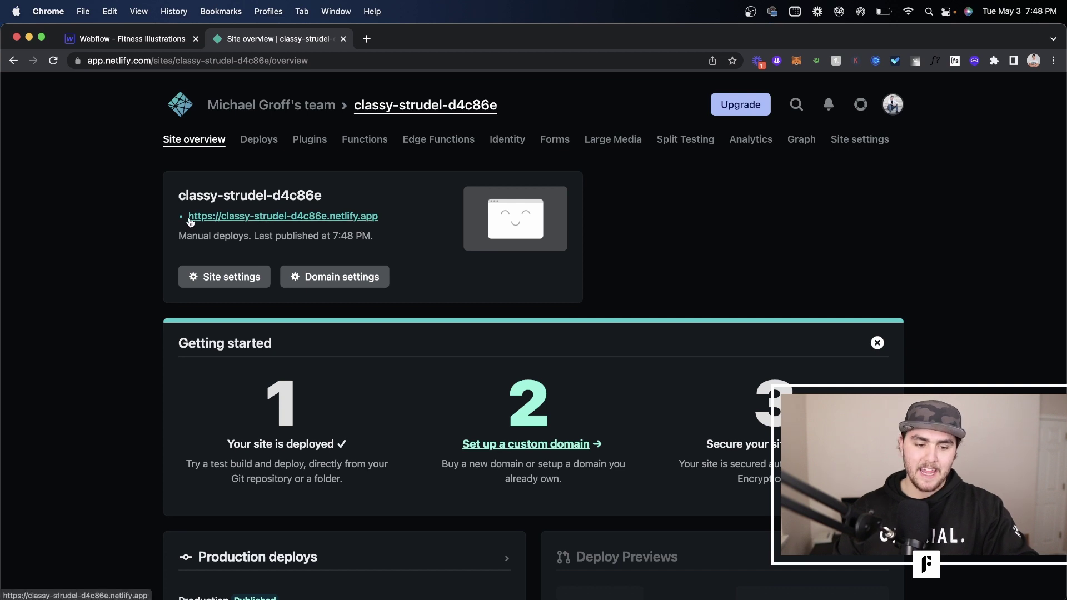
click(307, 216)
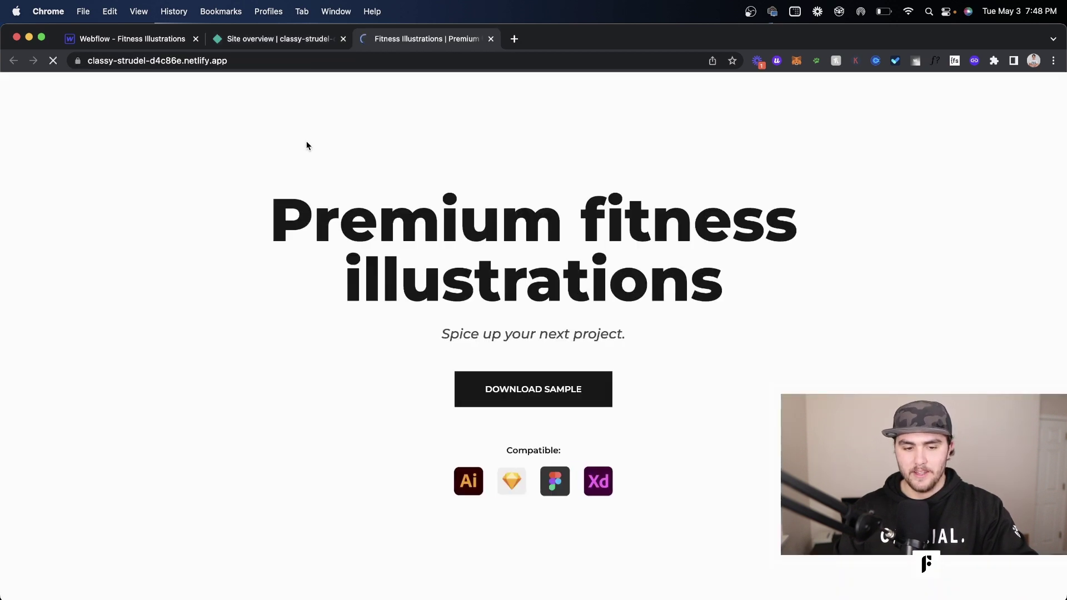
click(299, 39)
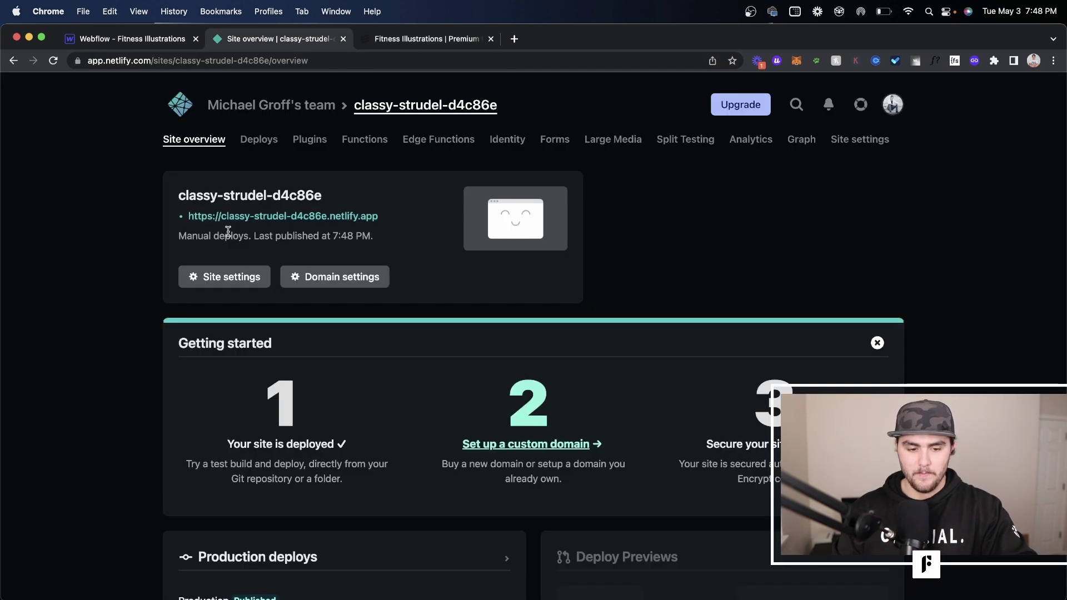
click(425, 38)
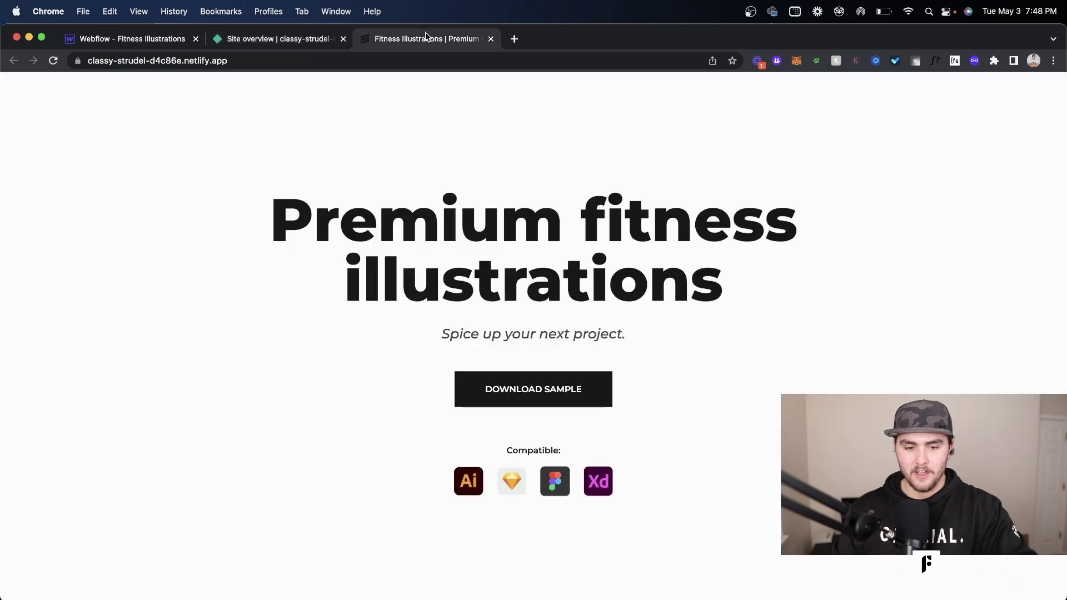
Open the webflow.io site from Webflow's Publish menu and compare it with the netlify.app version.
click(158, 39)
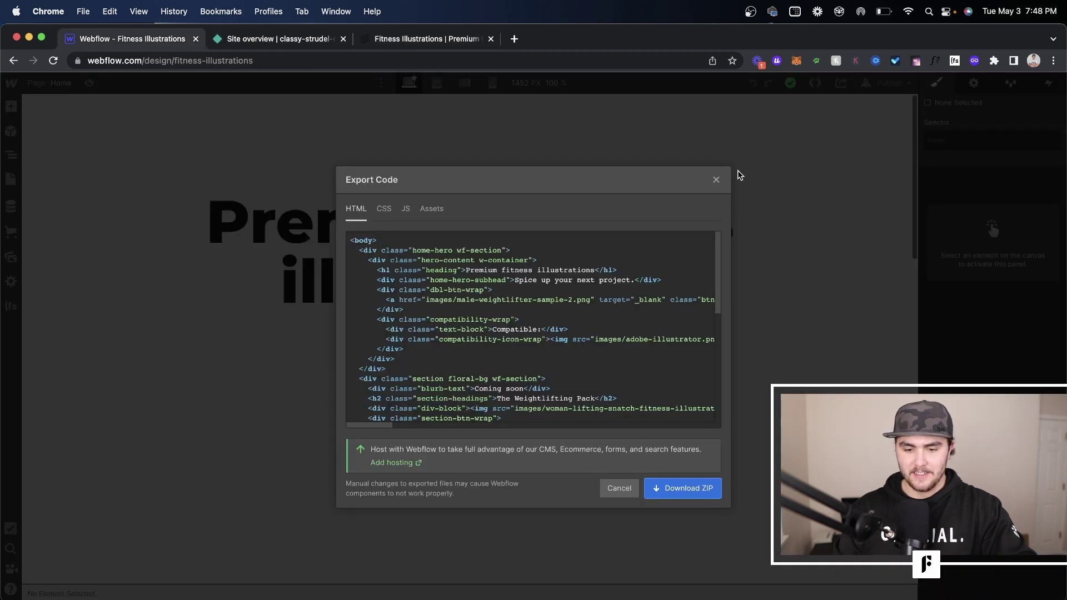
click(717, 180)
click(870, 88)
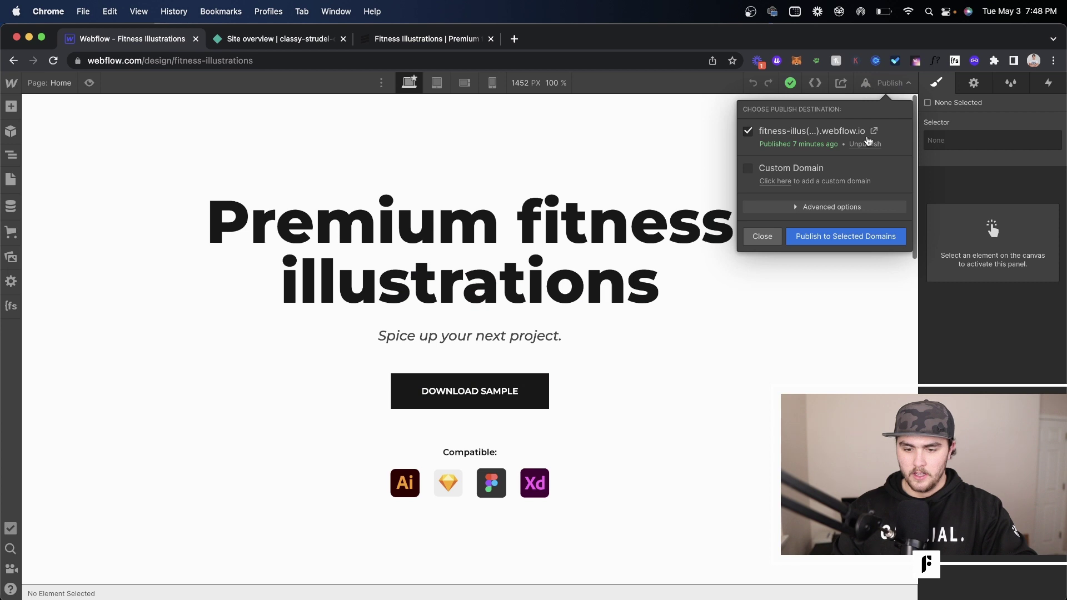
click(874, 131)
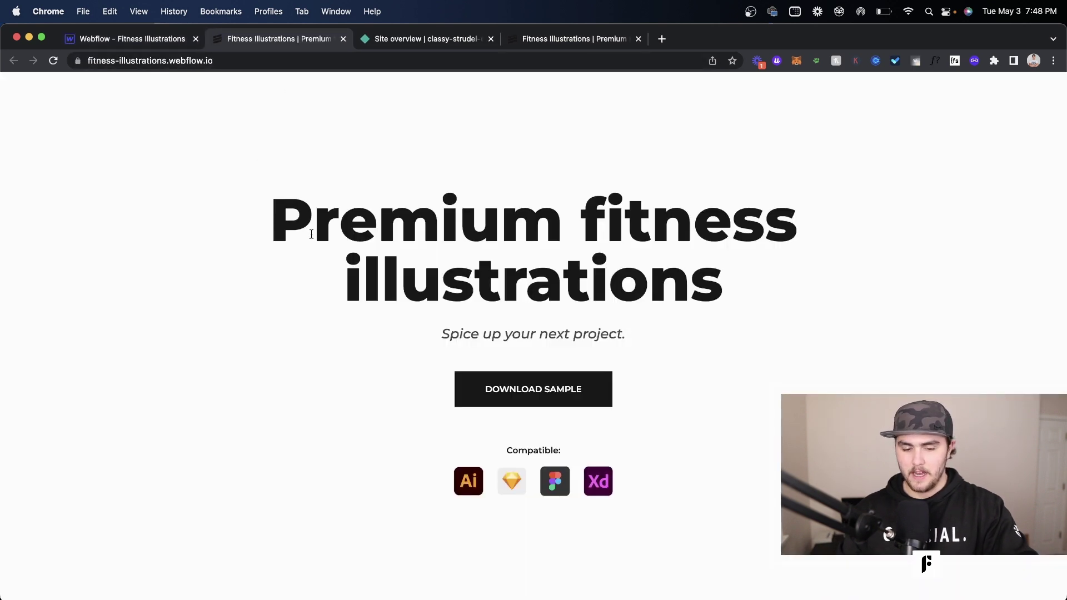
click(569, 40)
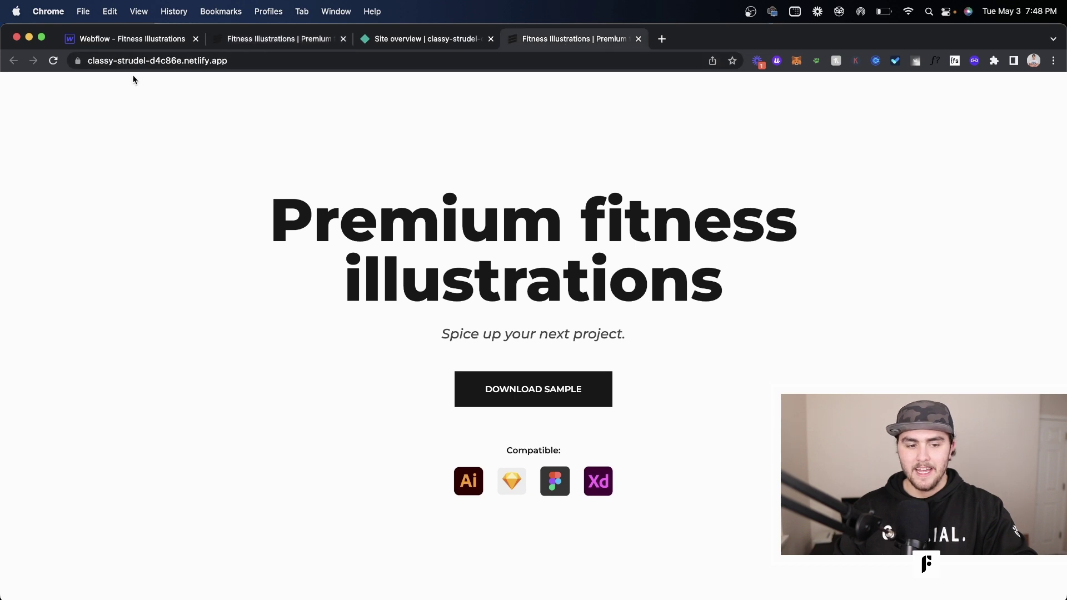
click(389, 39)
scroll(389, 261, down, 1)
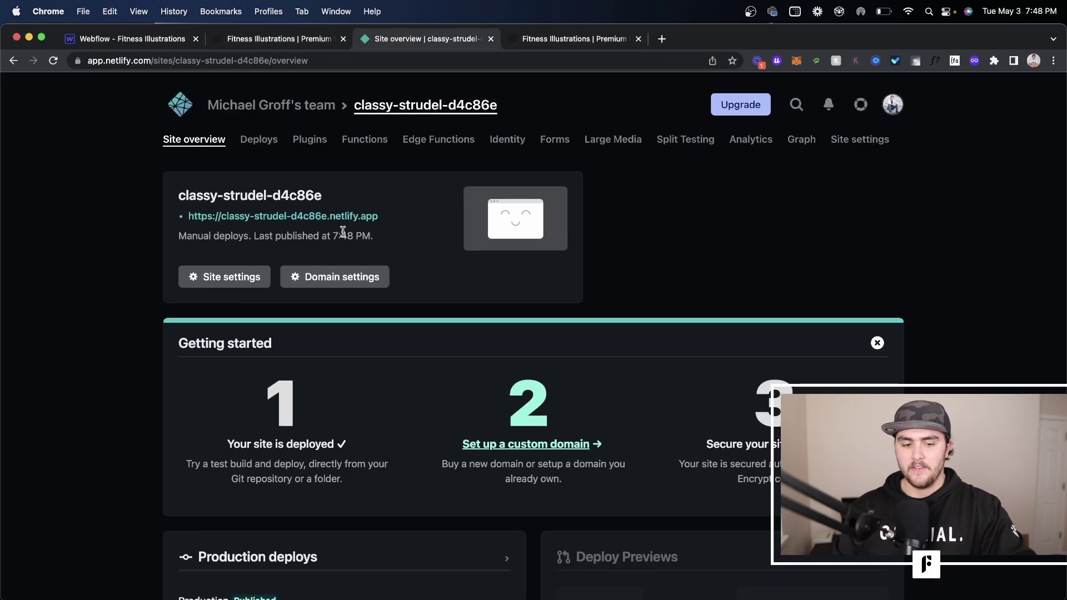